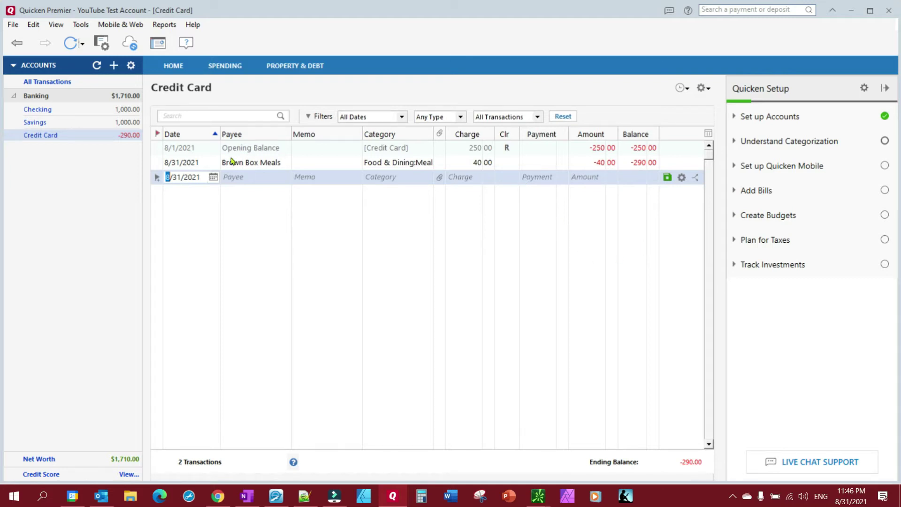
# In the Checking register, start a new transaction with payee Savings
pyautogui.click(51, 108)
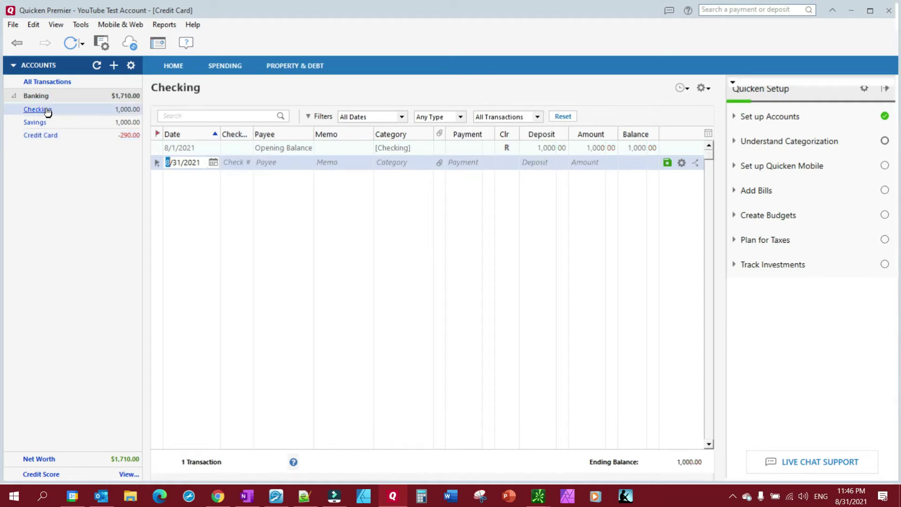
pyautogui.click(281, 165)
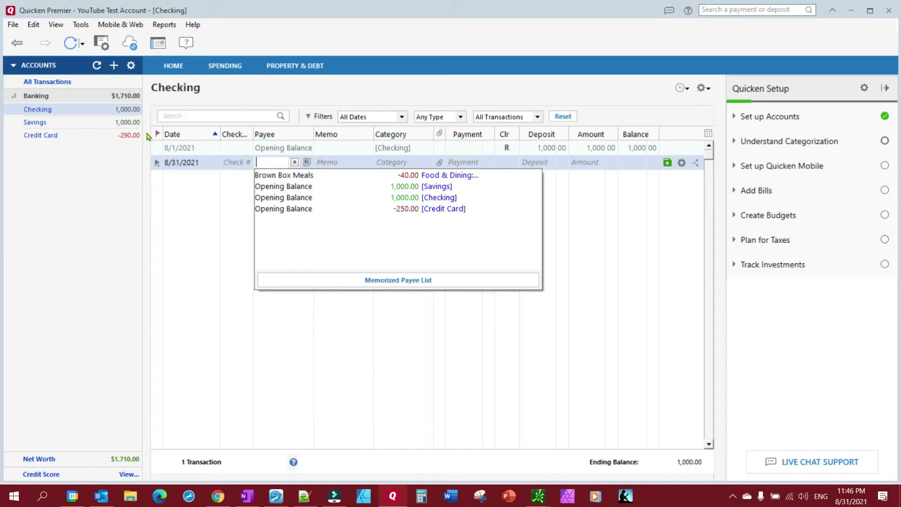
pyautogui.write('Savi')
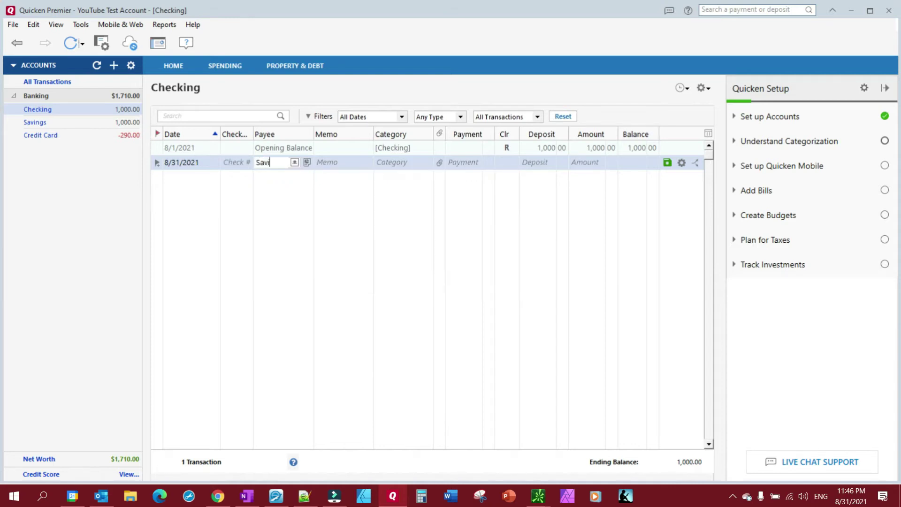
pyautogui.write('ngs')
pyautogui.click(393, 162)
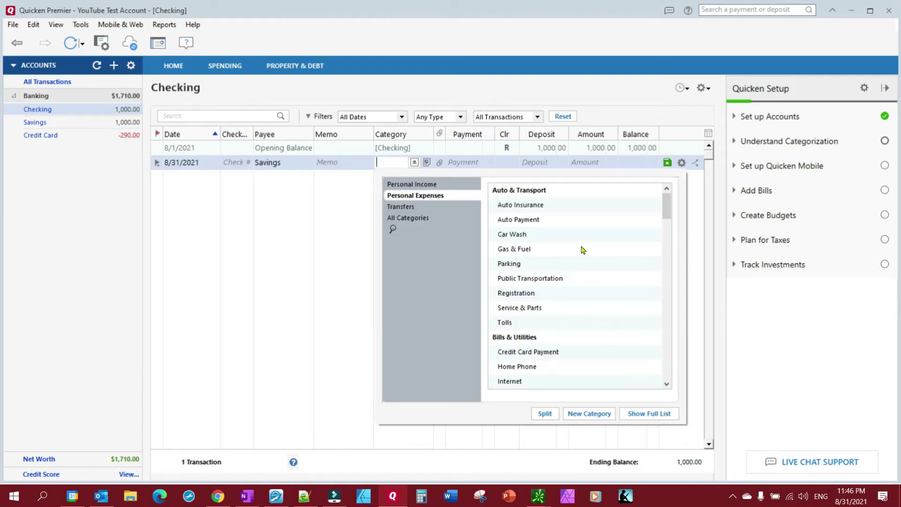
# Categorize it as Deposit to Savings, enter a 100 payment, and save it
pyautogui.click(670, 370)
pyautogui.click(670, 370)
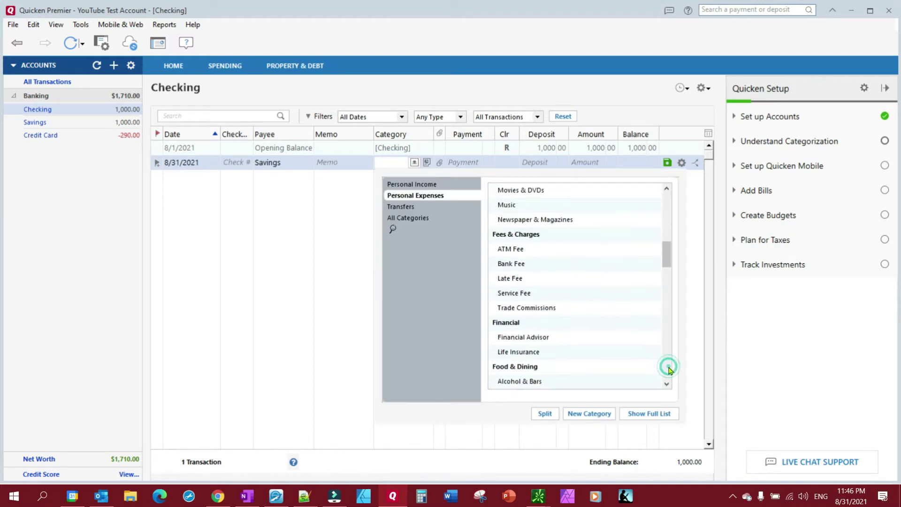
pyautogui.click(670, 370)
pyautogui.click(670, 370)
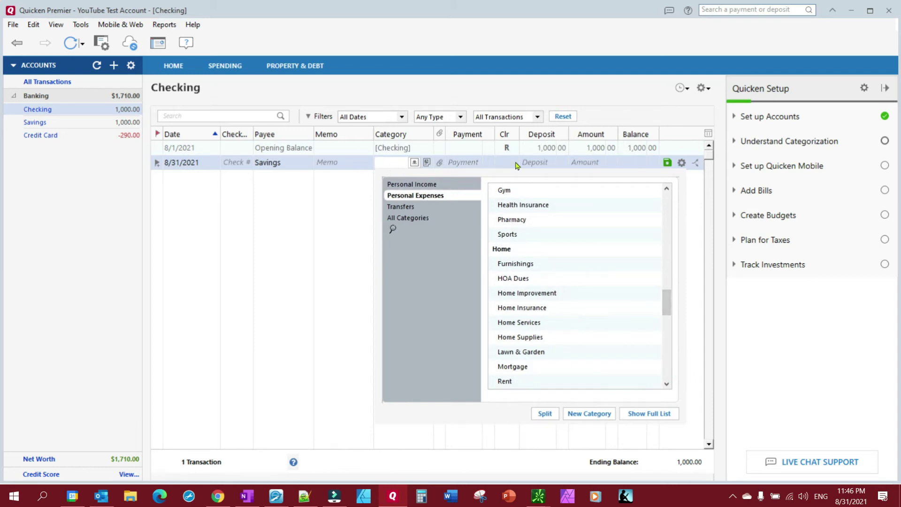
pyautogui.click(393, 229)
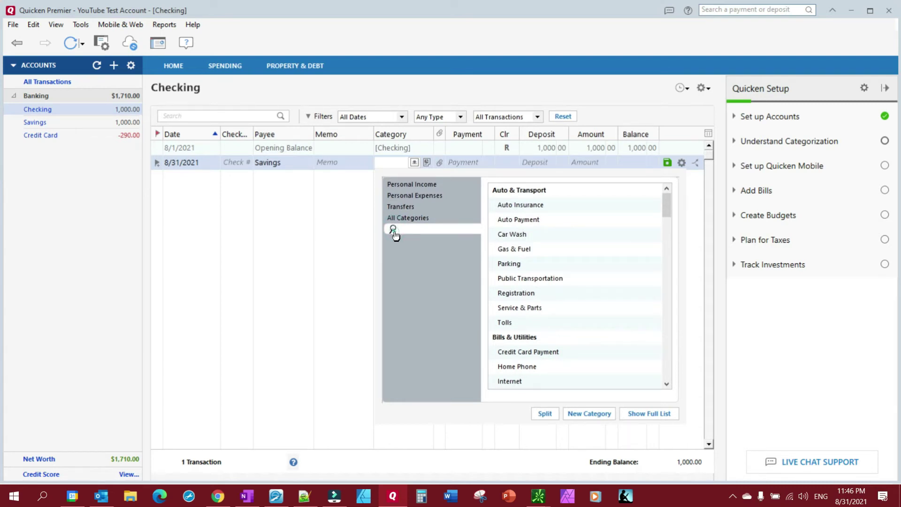
pyautogui.write('Sa')
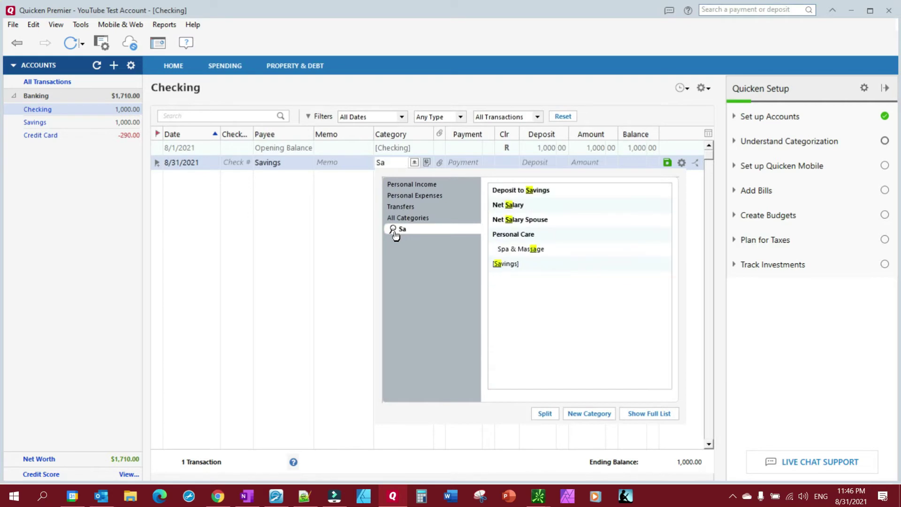
pyautogui.click(532, 191)
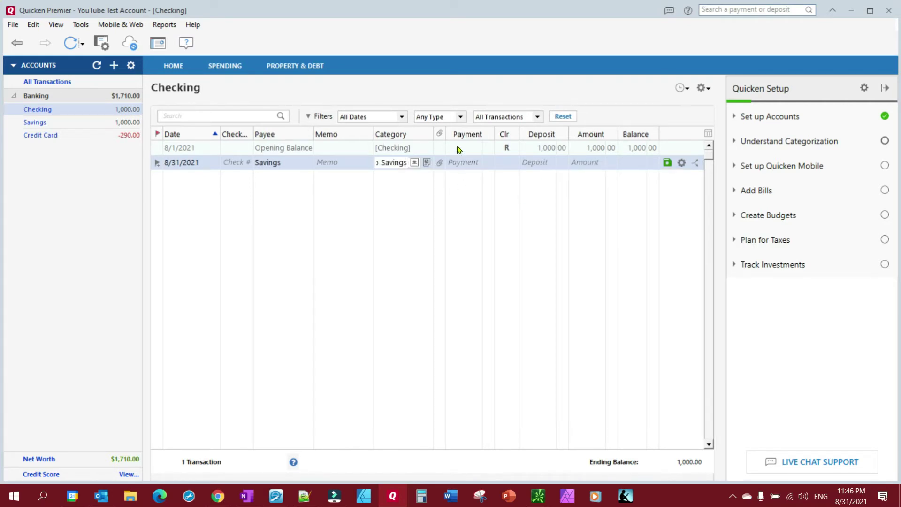
pyautogui.click(472, 166)
pyautogui.write('10')
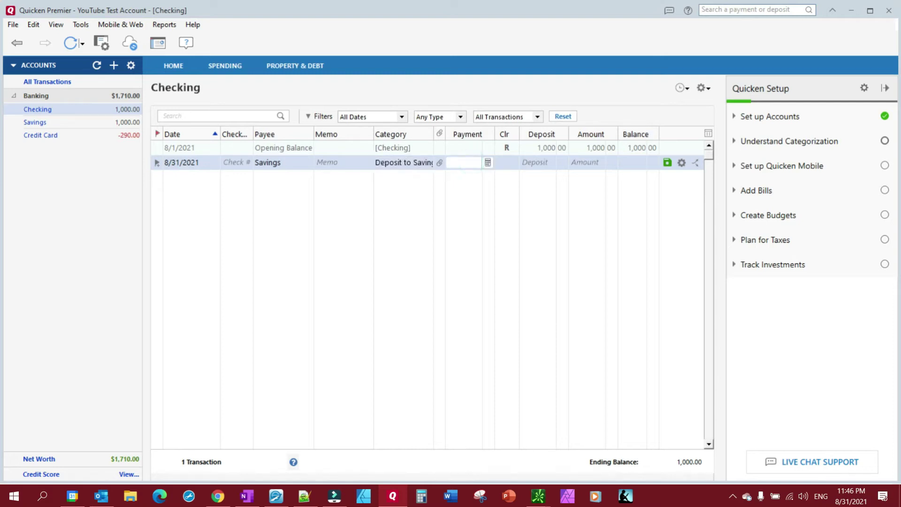
pyautogui.write('0')
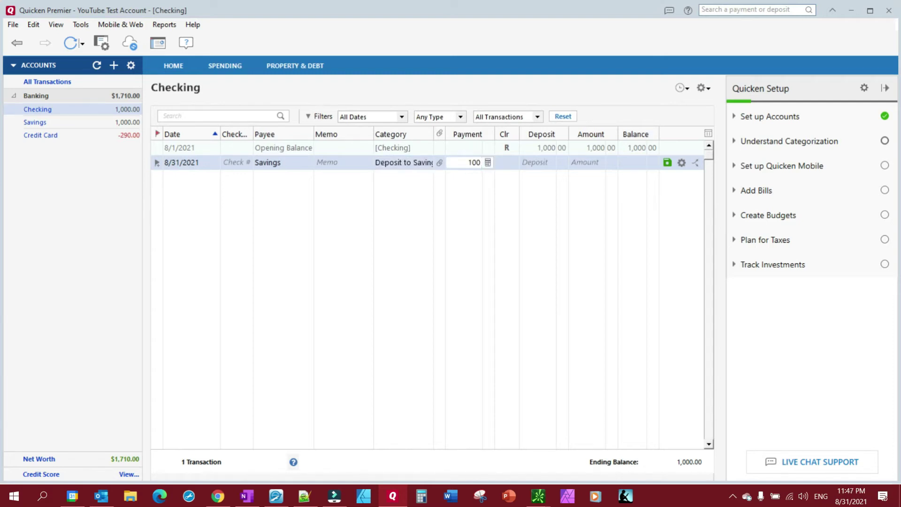
pyautogui.click(666, 164)
pyautogui.click(666, 164)
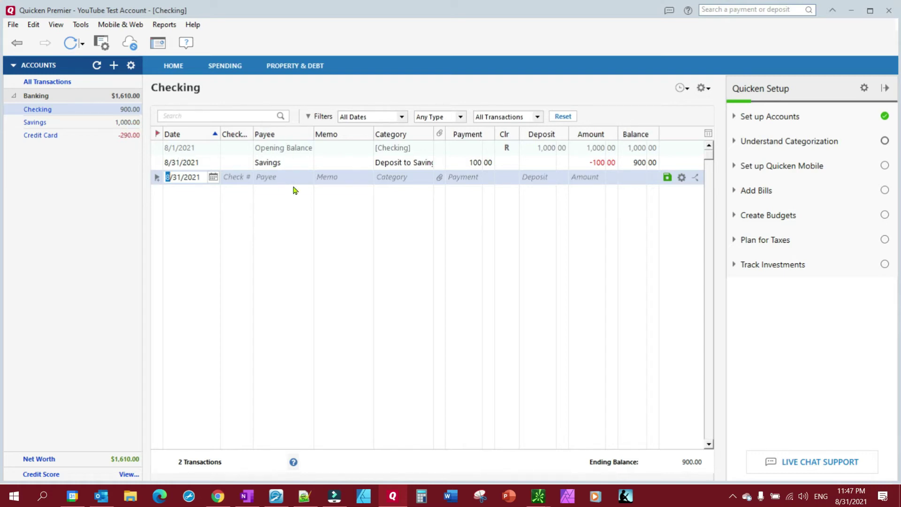
# In the Savings register, save a 100 deposit from payee Checking under Deposit to Savings
pyautogui.click(31, 123)
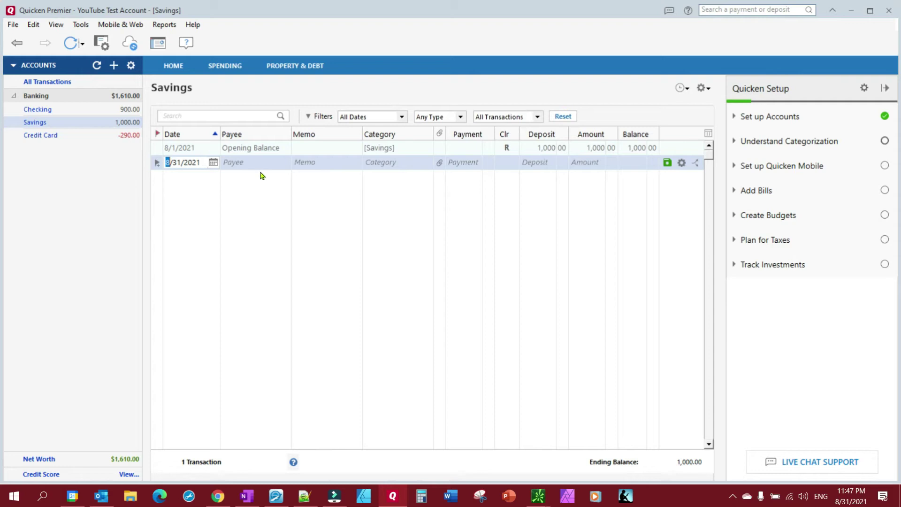
pyautogui.click(249, 165)
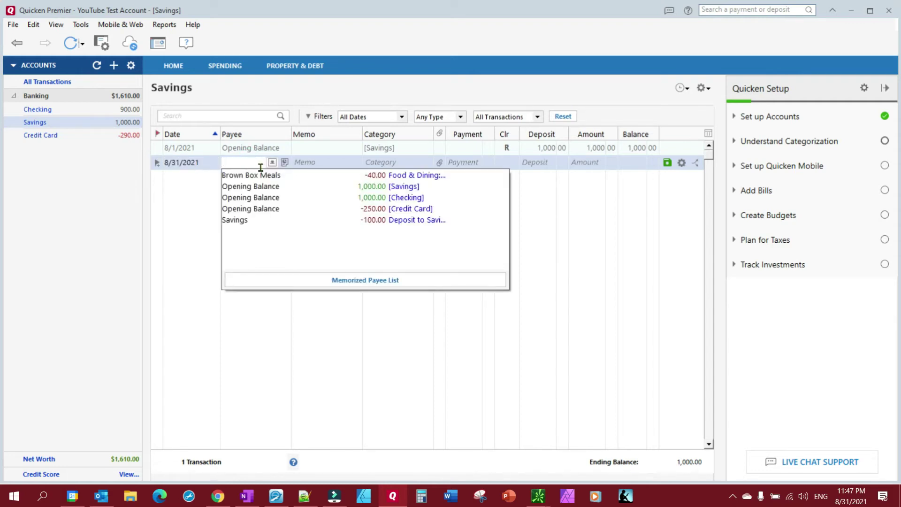
pyautogui.write('Ch')
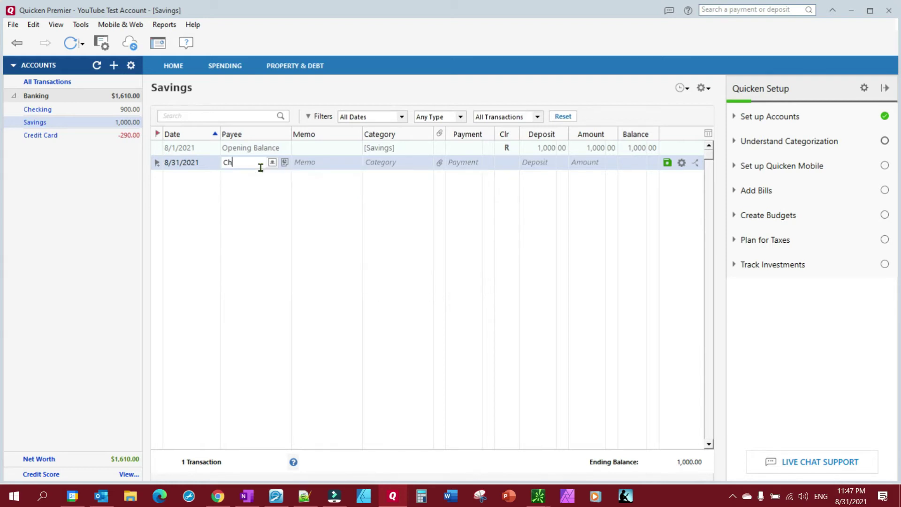
pyautogui.write('ecking')
pyautogui.click(394, 167)
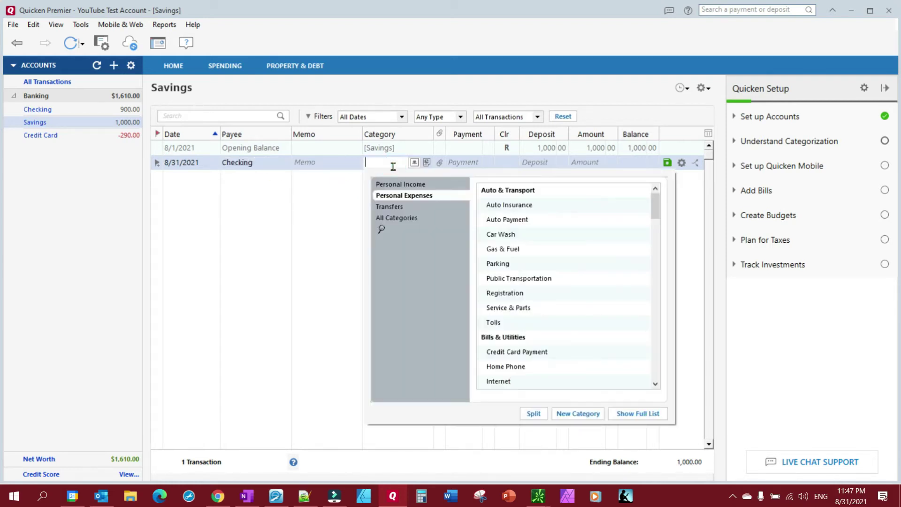
pyautogui.write('Deposit to S')
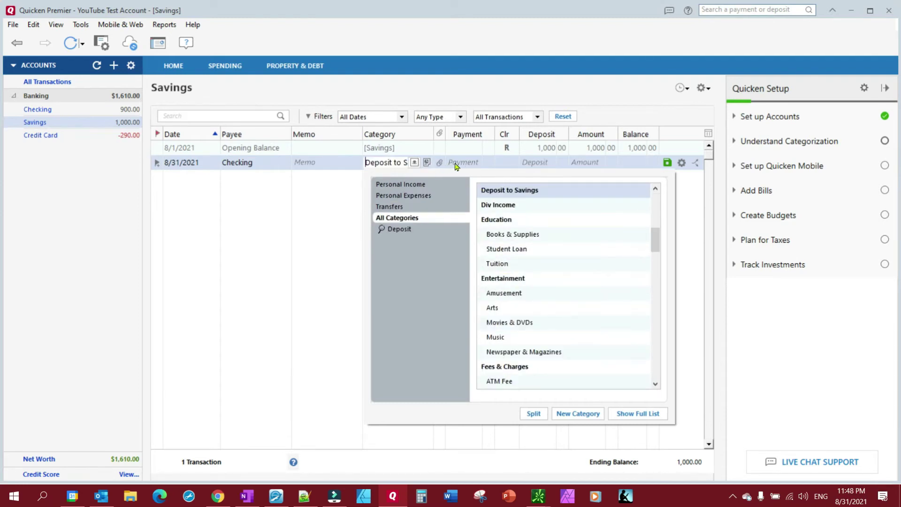
pyautogui.click(460, 163)
pyautogui.click(539, 165)
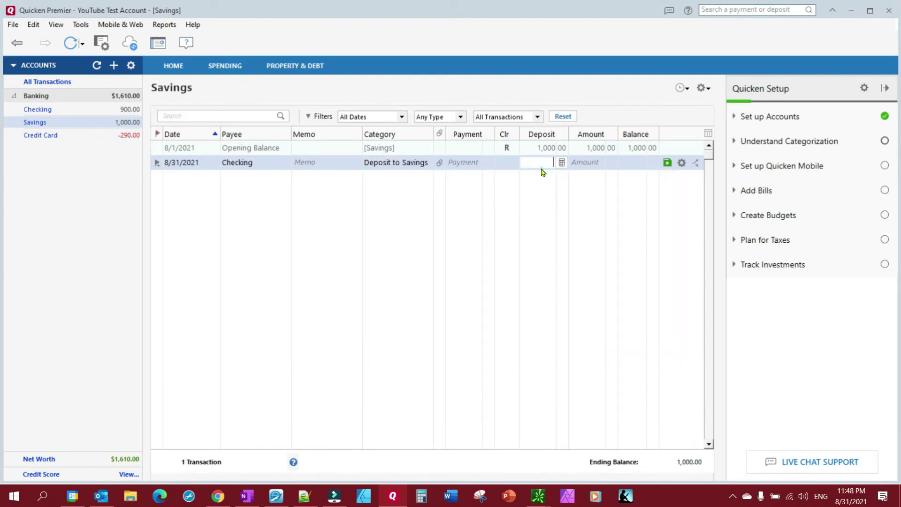
pyautogui.write('100')
pyautogui.click(667, 163)
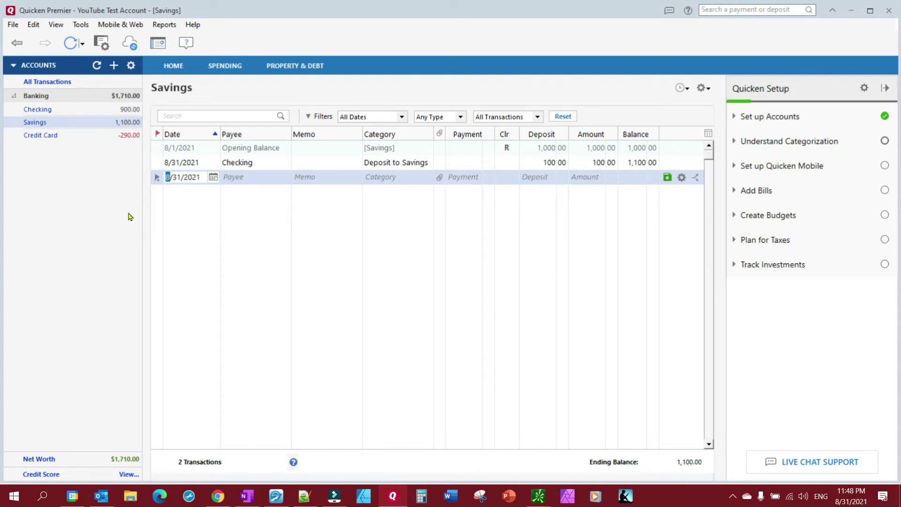
pyautogui.click(174, 68)
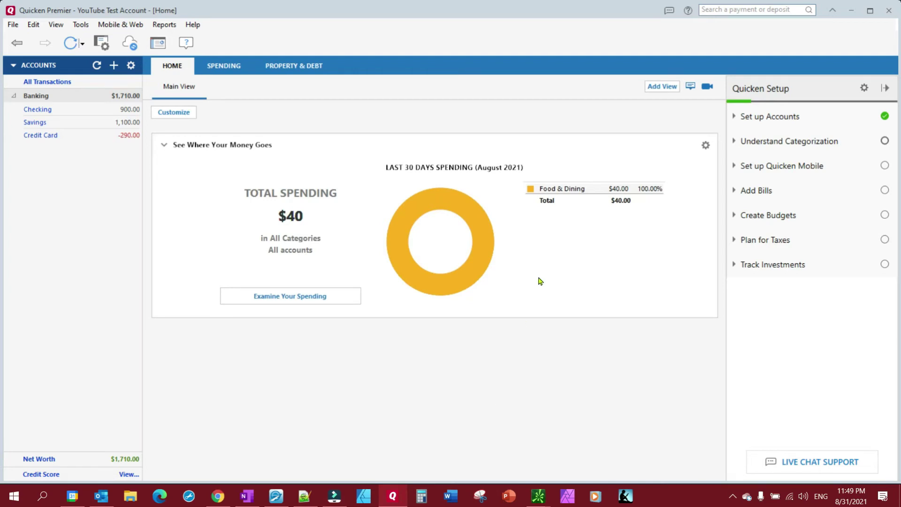
pyautogui.click(228, 69)
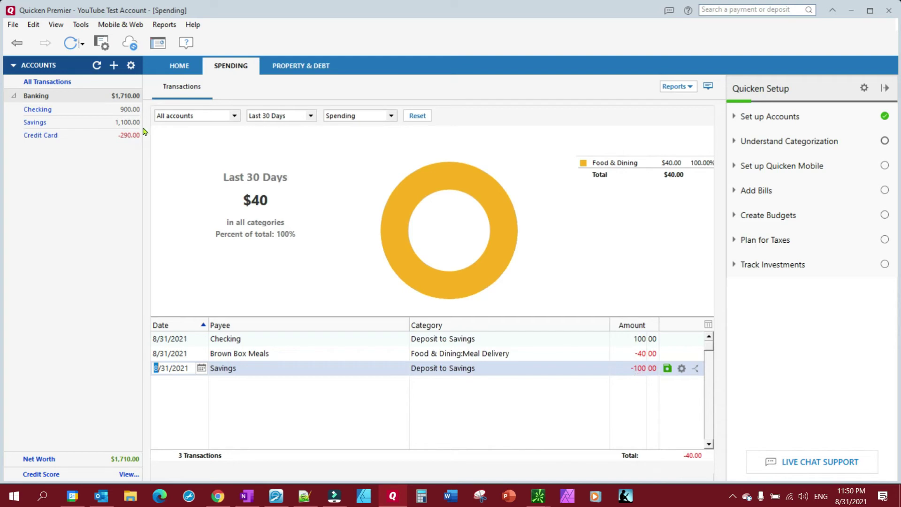
pyautogui.click(43, 122)
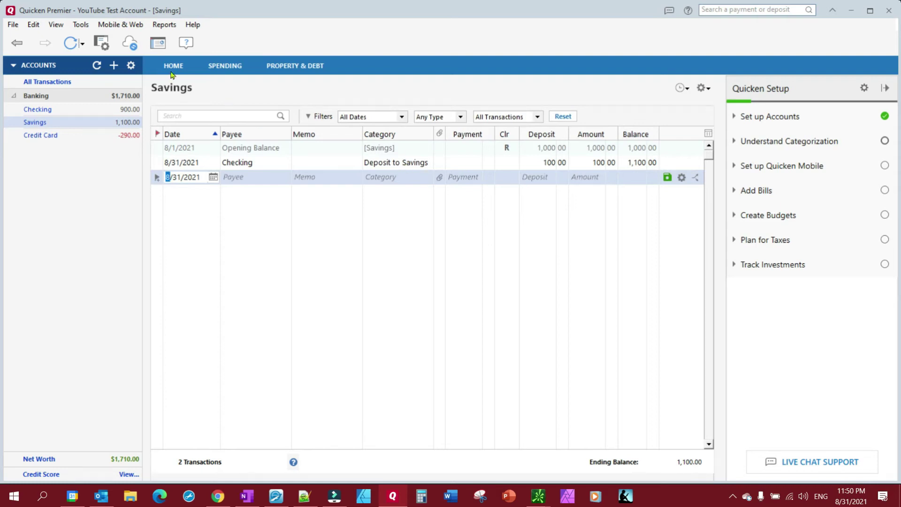
# Search the Category List for 'depos', then close it
pyautogui.click(81, 24)
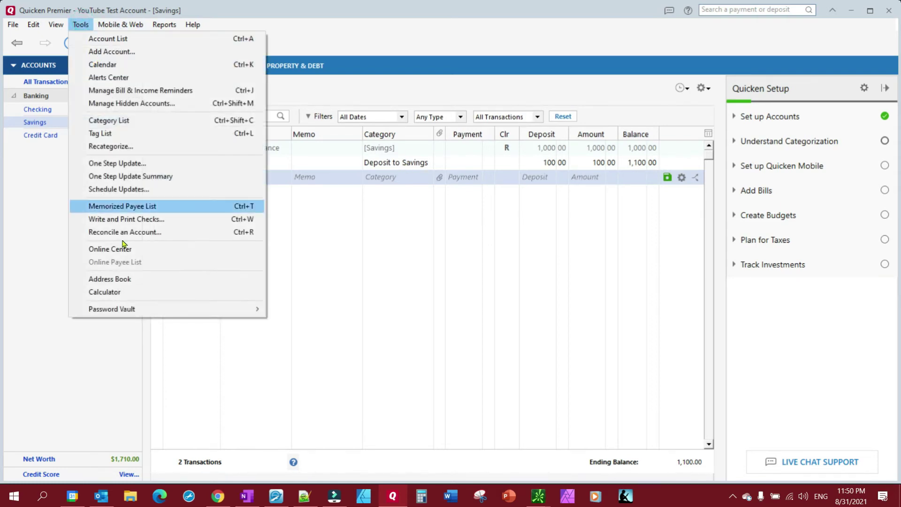
pyautogui.click(123, 121)
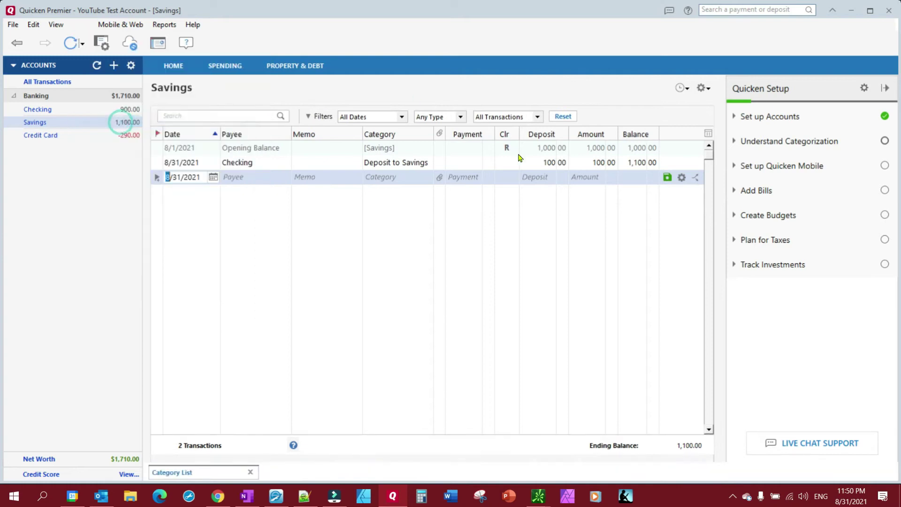
pyautogui.click(488, 101)
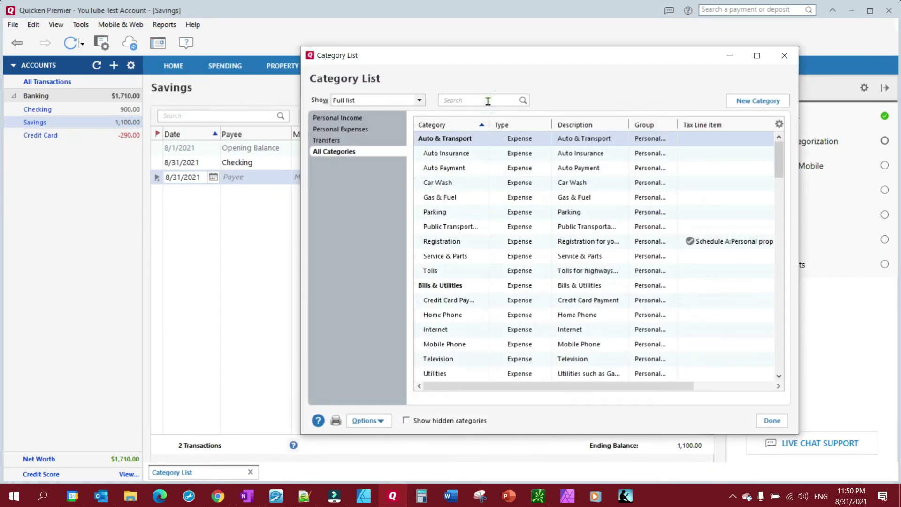
pyautogui.write('deposit')
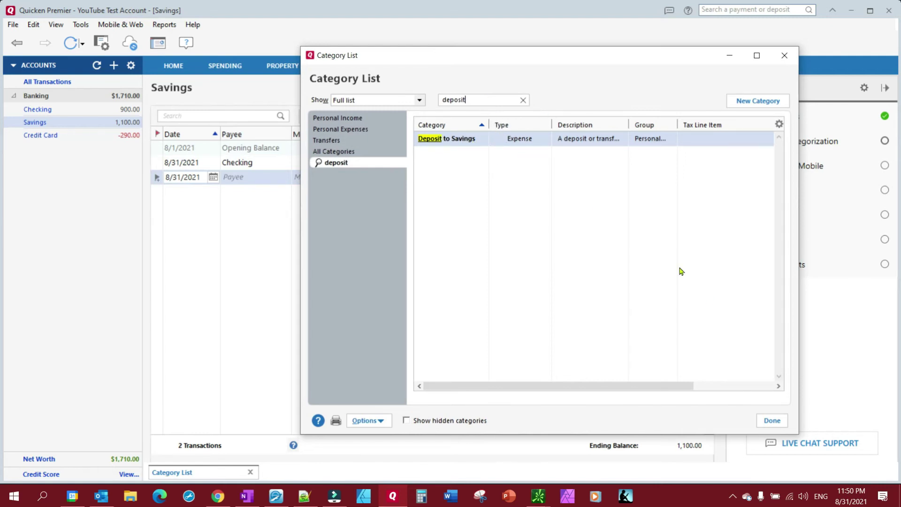
pyautogui.click(784, 54)
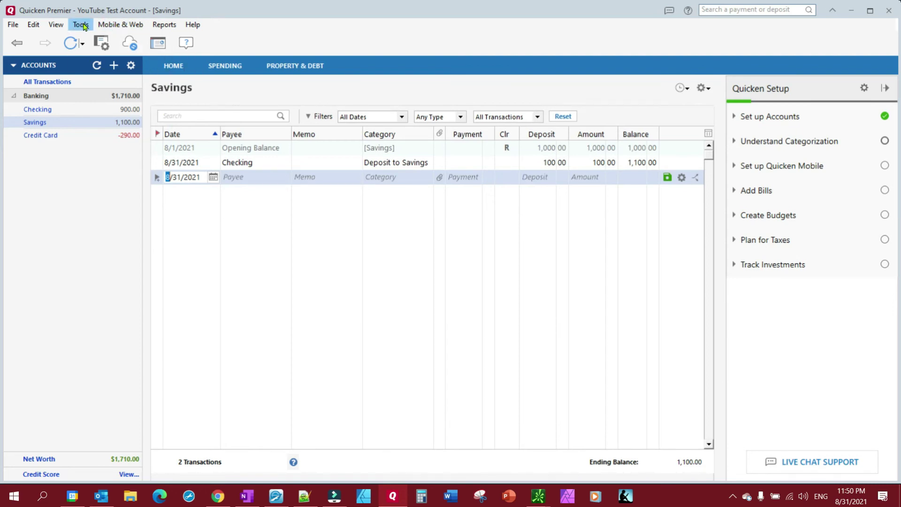
# Reopen the Category List filtered to the Transfers group, then close it
pyautogui.click(81, 24)
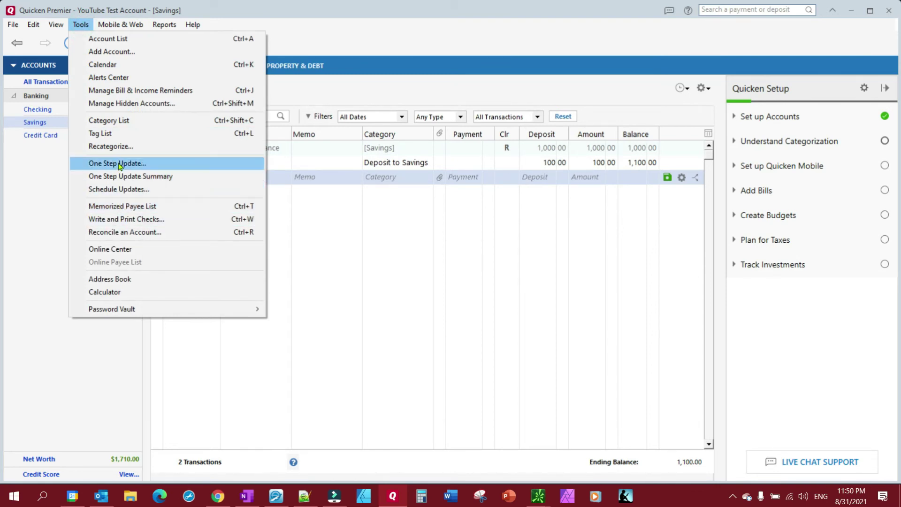
pyautogui.click(118, 120)
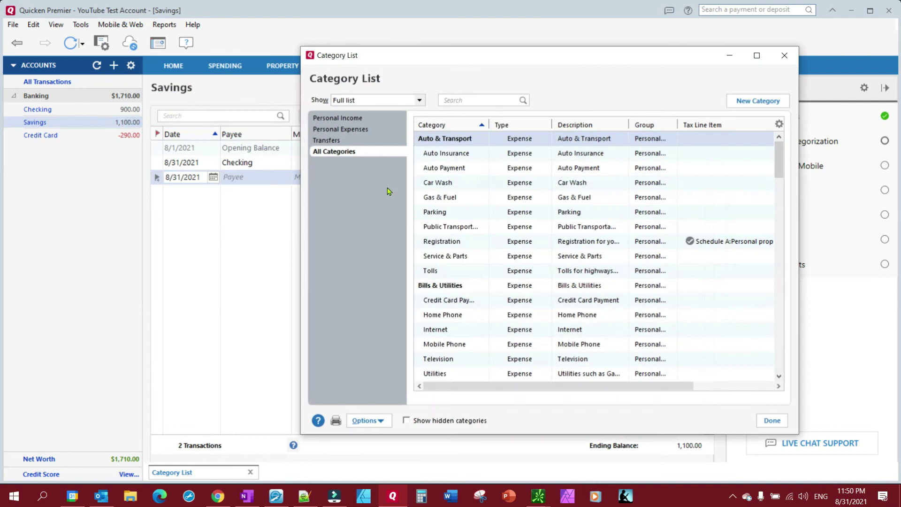
pyautogui.click(344, 141)
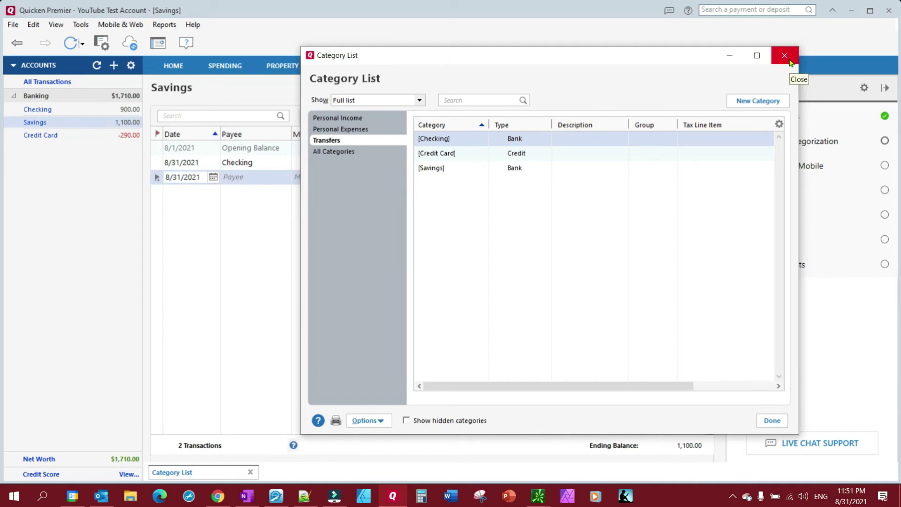
pyautogui.click(786, 58)
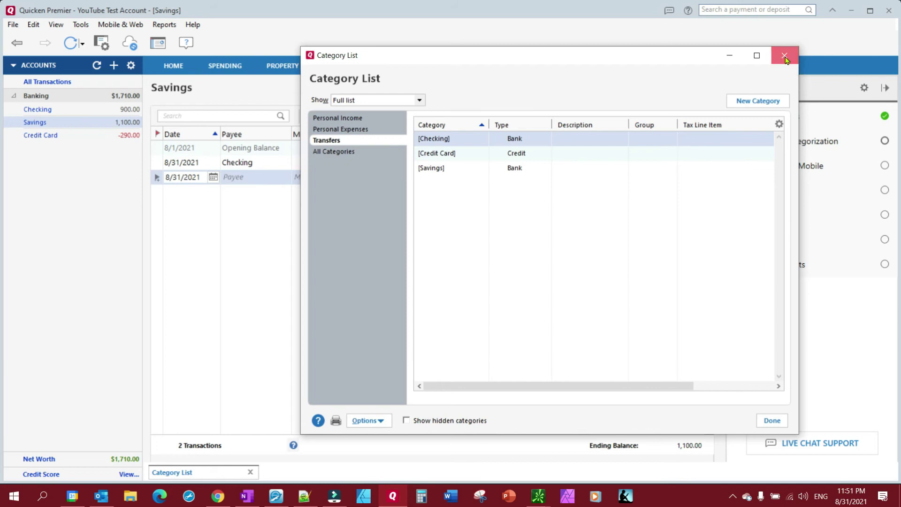
# Delete the 100.00 deposit from Checking in the Savings register
pyautogui.click(239, 163)
pyautogui.click(197, 163)
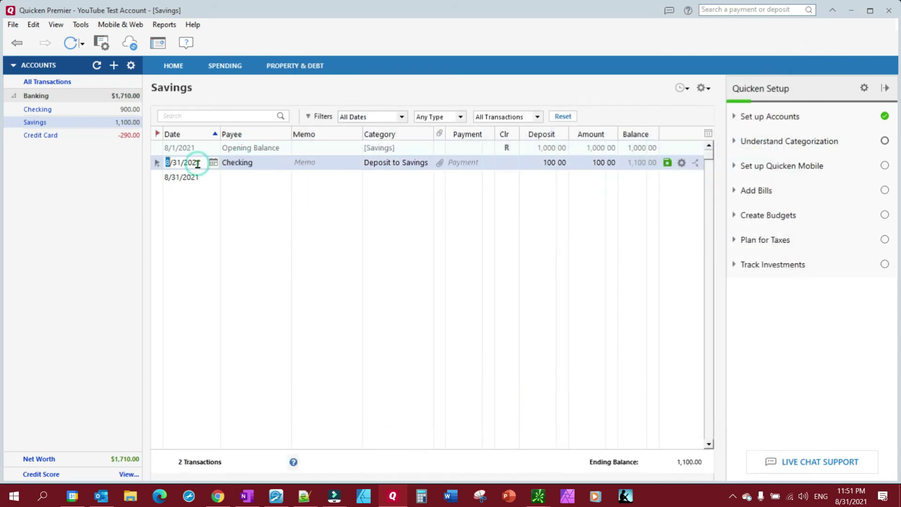
pyautogui.rightClick(197, 164)
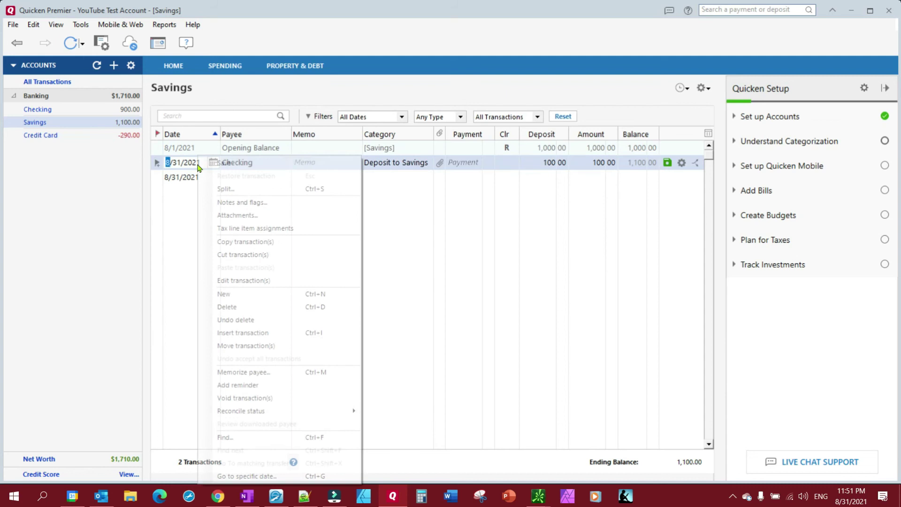
pyautogui.click(225, 306)
pyautogui.click(440, 264)
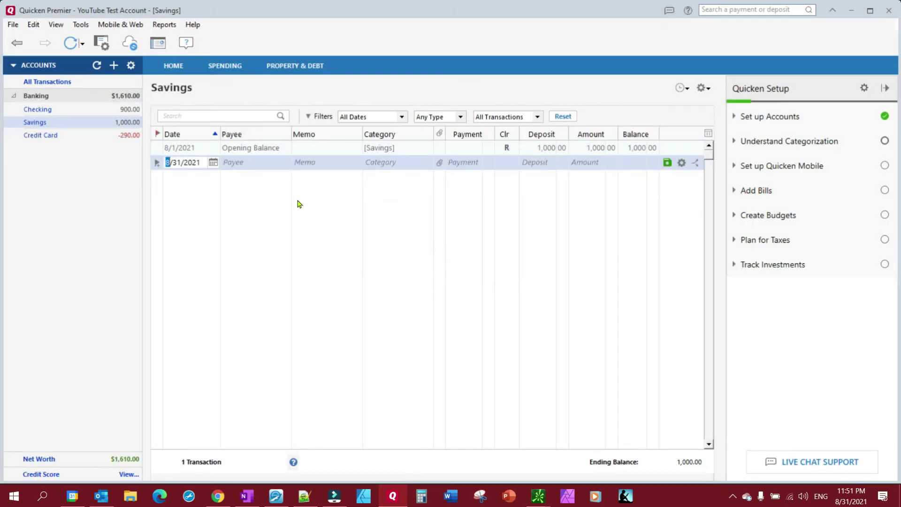
# Delete the 100.00 Savings payment row from the Checking register
pyautogui.click(77, 109)
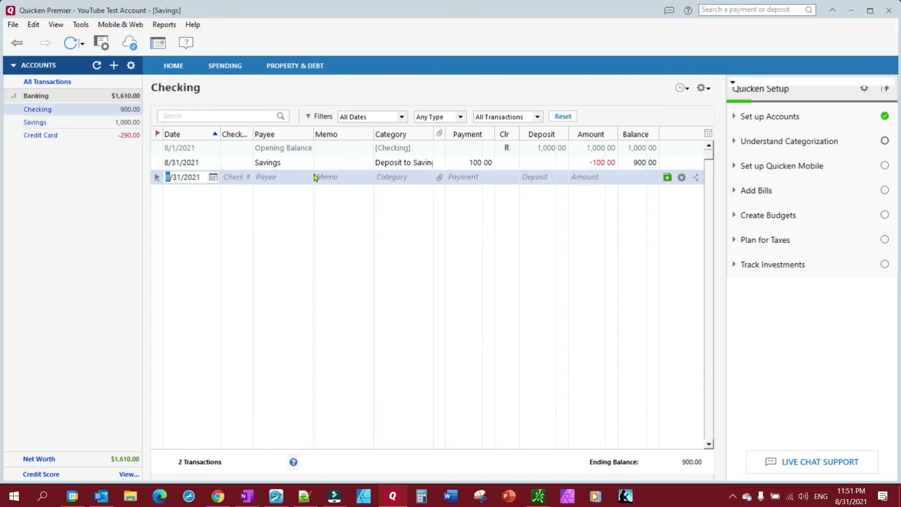
pyautogui.click(207, 163)
pyautogui.rightClick(207, 165)
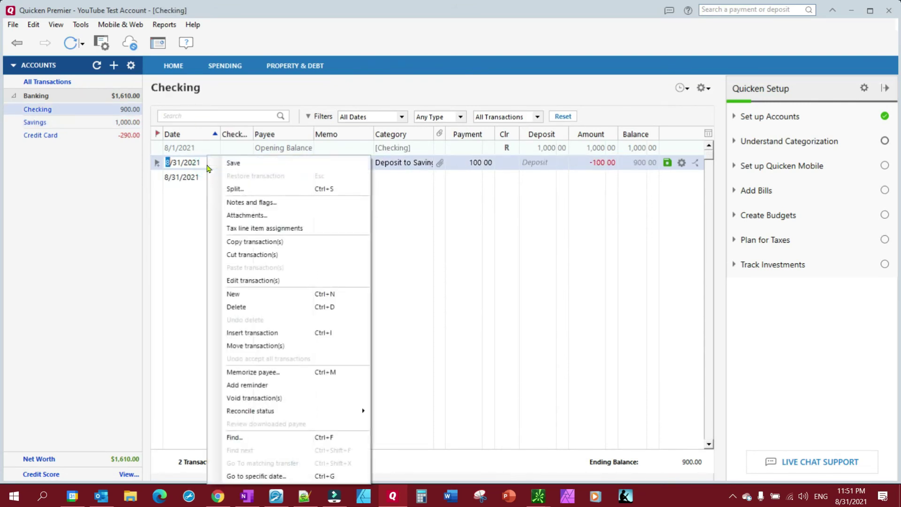
pyautogui.click(244, 308)
pyautogui.click(427, 262)
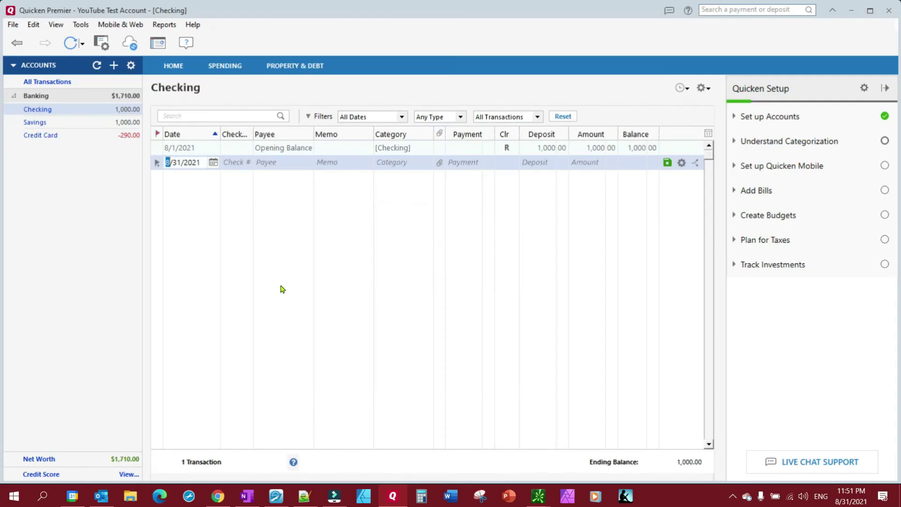
# In Checking, save the memorized 100 Savings payment with category Transfers > [Savings]
pyautogui.click(269, 166)
pyautogui.write('Savings')
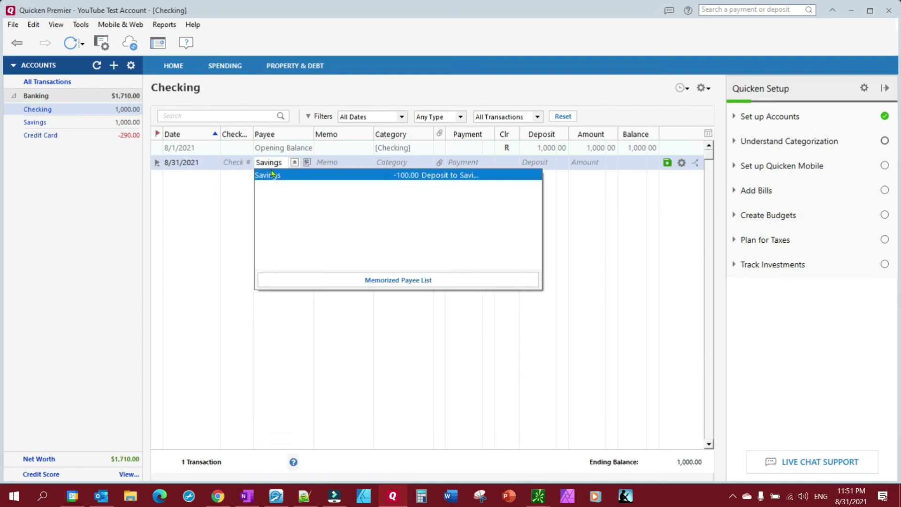
pyautogui.click(275, 176)
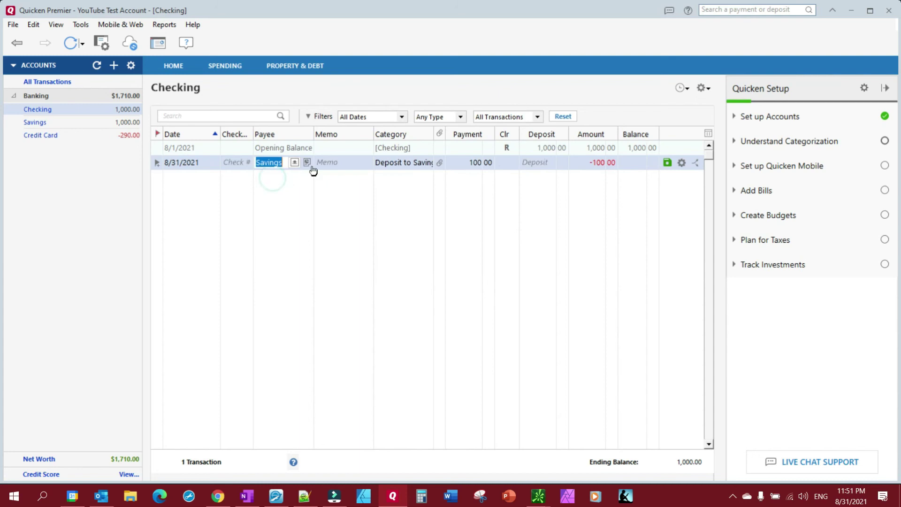
pyautogui.click(415, 164)
pyautogui.click(410, 207)
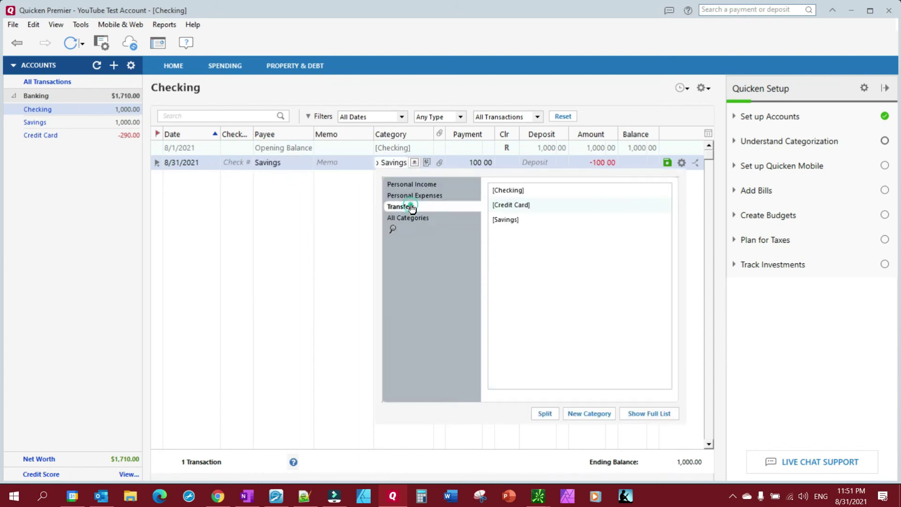
pyautogui.click(506, 220)
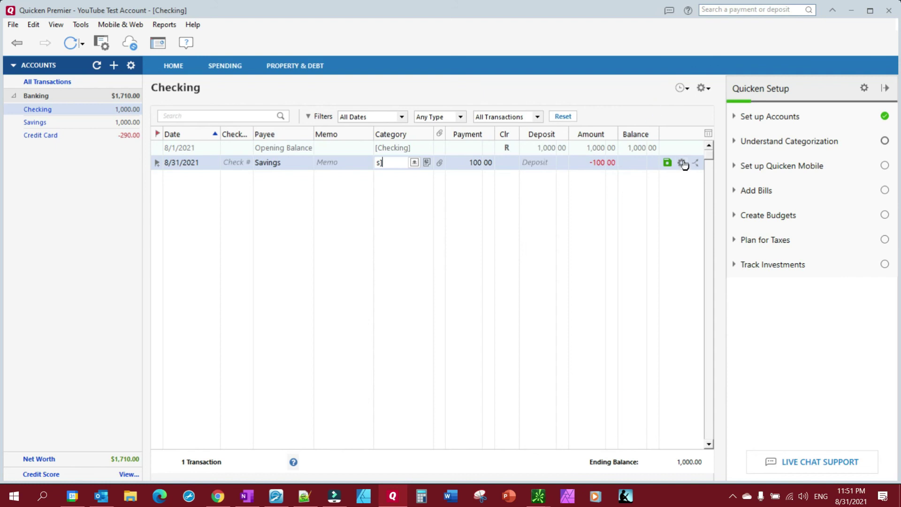
pyautogui.click(667, 162)
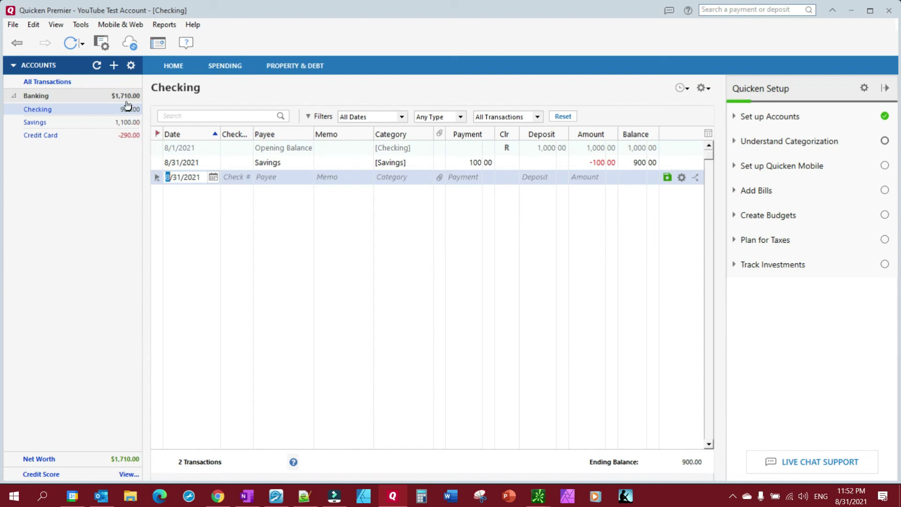
# Check the Savings and Checking registers, then view Spending showing only $40 for 30 days
pyautogui.click(36, 122)
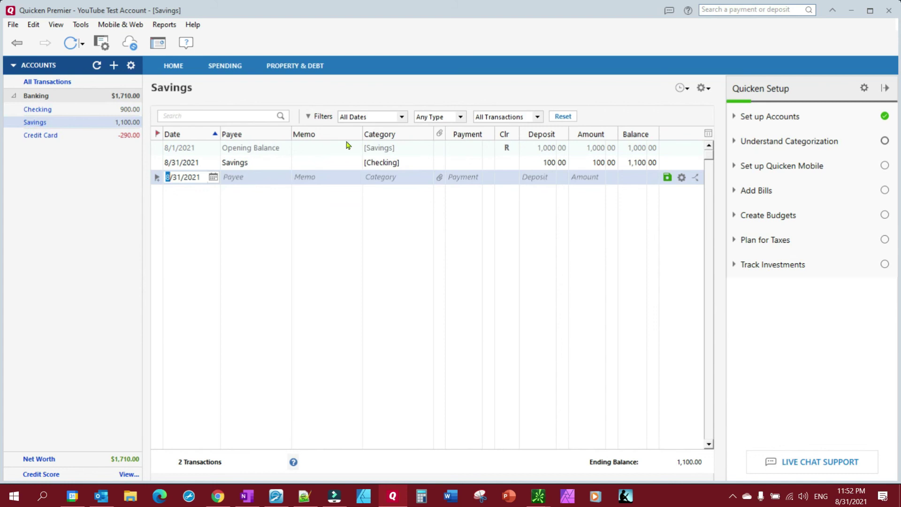
pyautogui.click(45, 111)
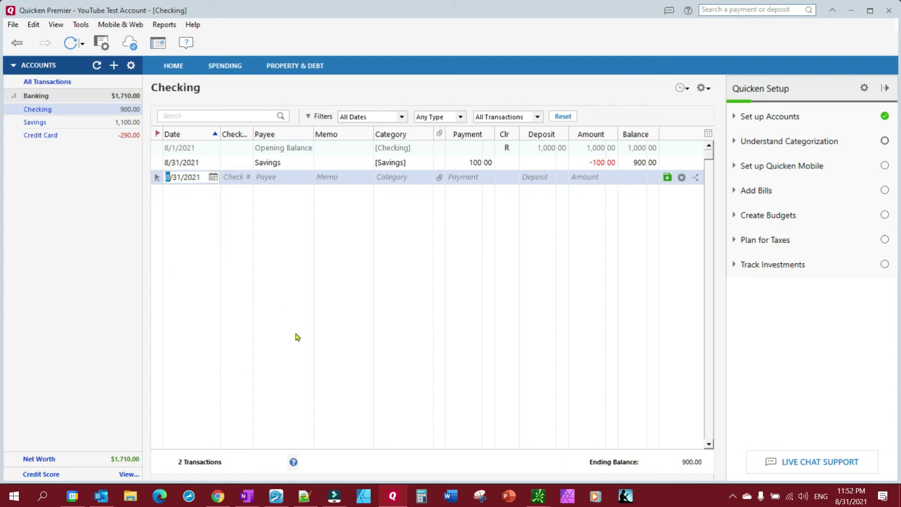
pyautogui.click(227, 68)
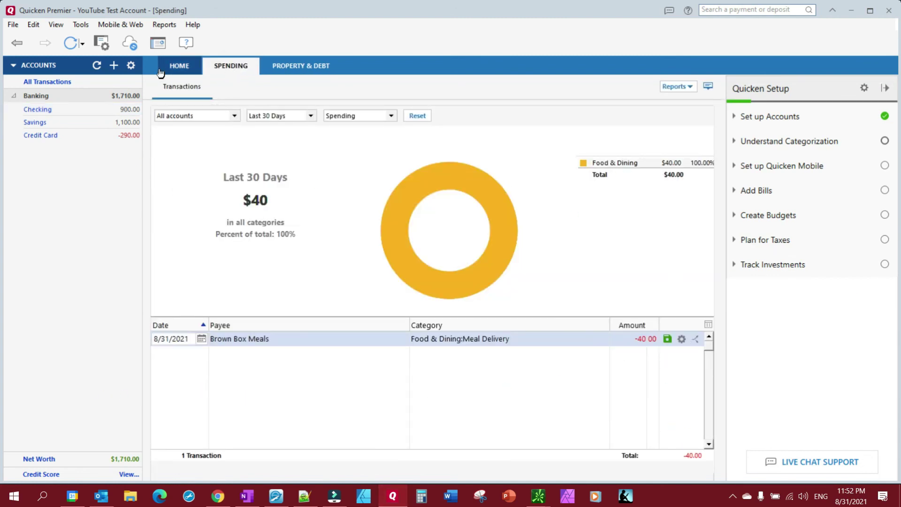
pyautogui.click(178, 66)
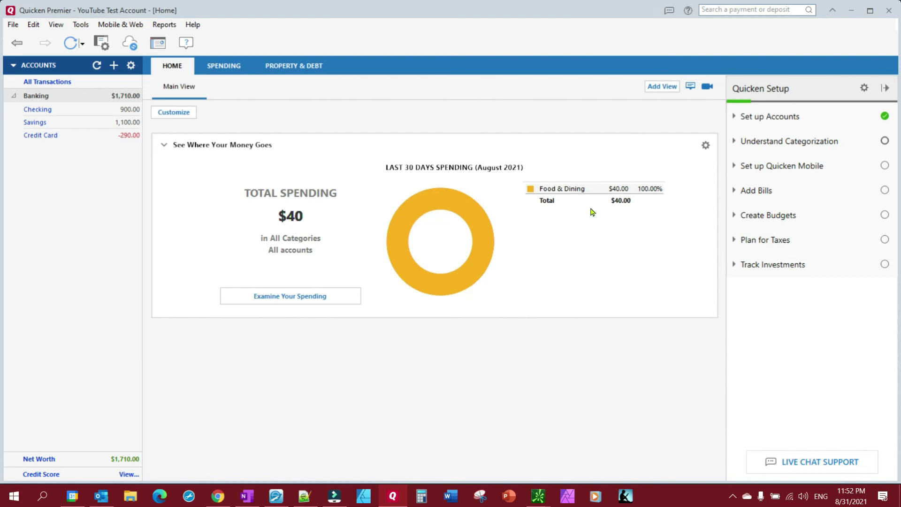
pyautogui.click(212, 68)
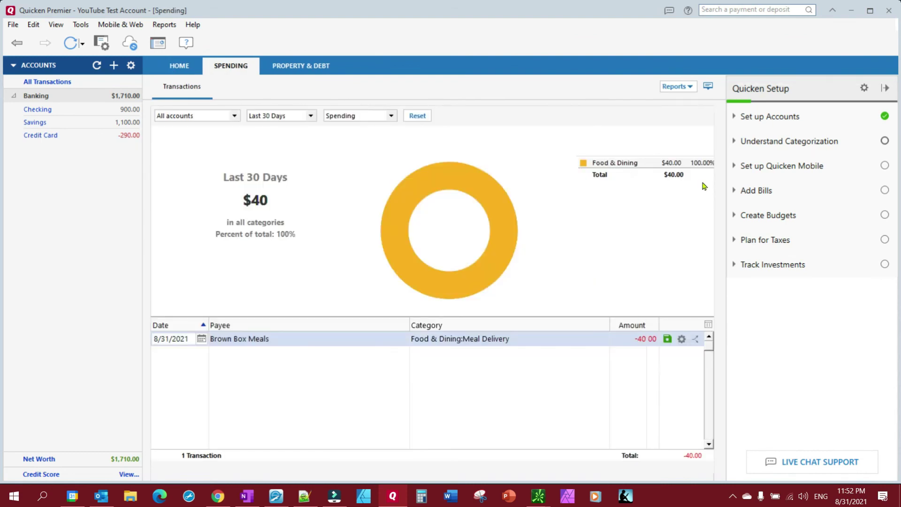